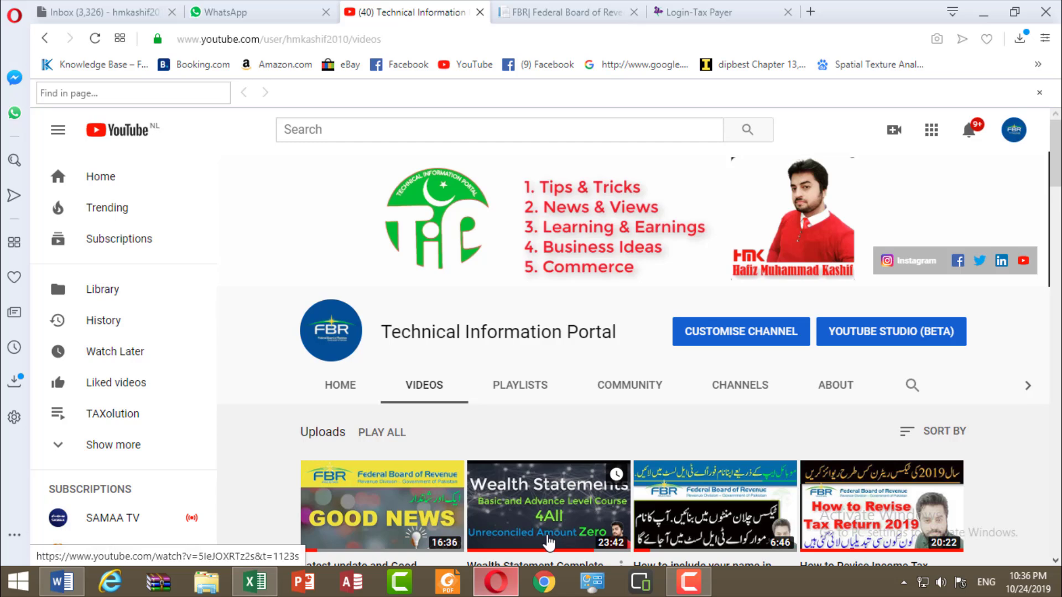
- Scroll through the channel's uploads, then switch to the Federal Board of Revenue homepage tab
scroll(548, 543, "down", 15)
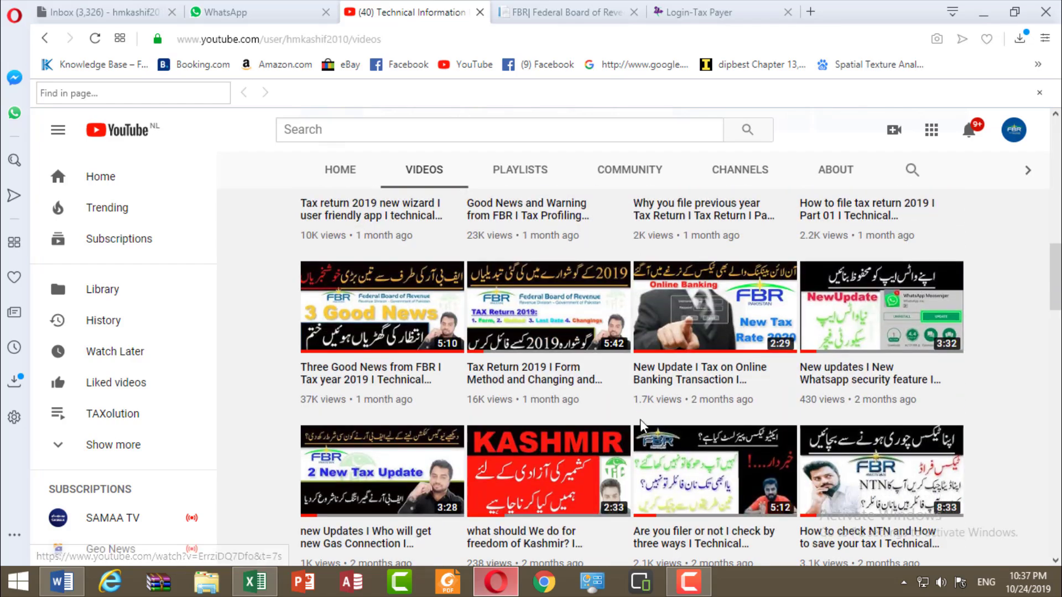
scroll(639, 419, "up", 11)
scroll(639, 420, "up", 5)
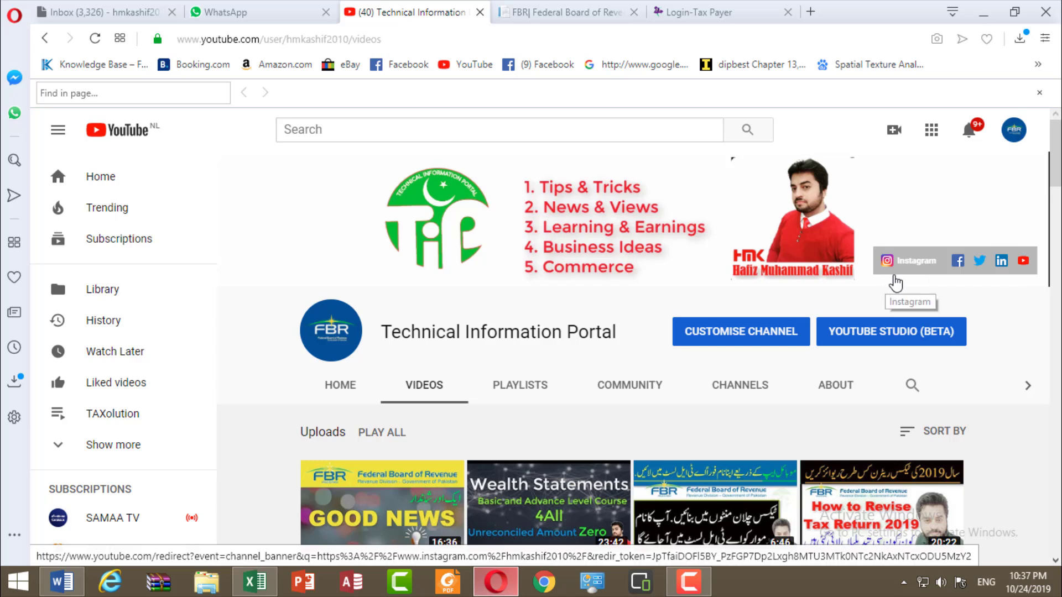
scroll(840, 354, "down", 3)
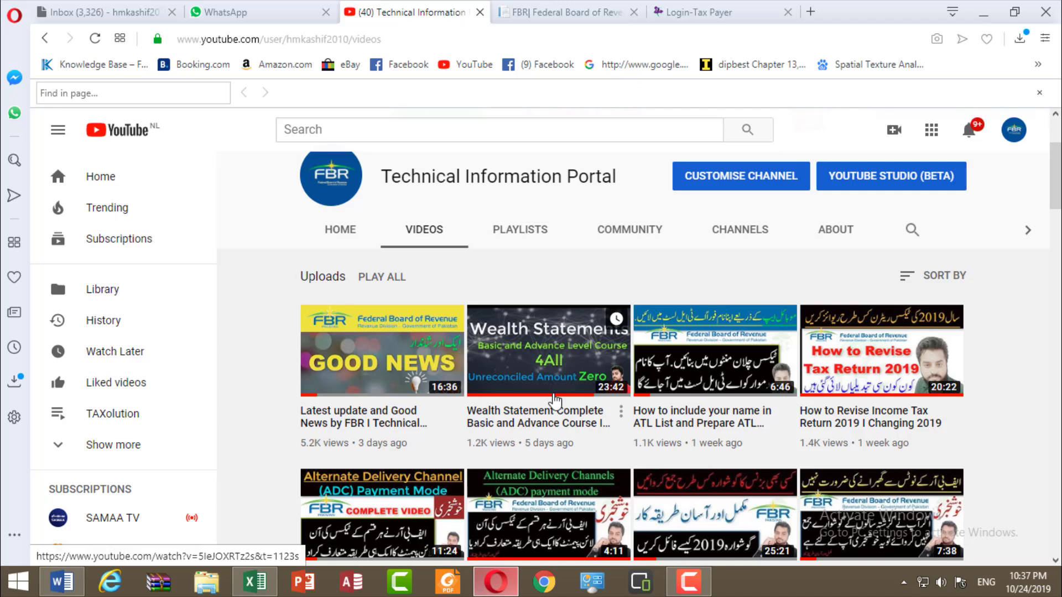
left_click(561, 9)
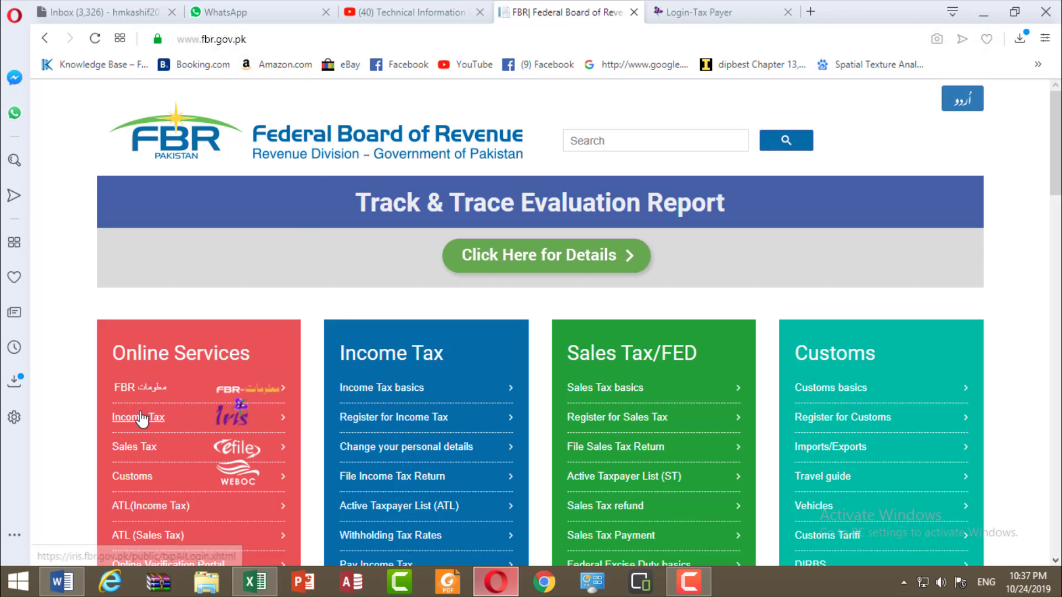
- Log in to Income Tax (Iris) and start a Normal 114(1) return from Declaration
left_click(231, 425)
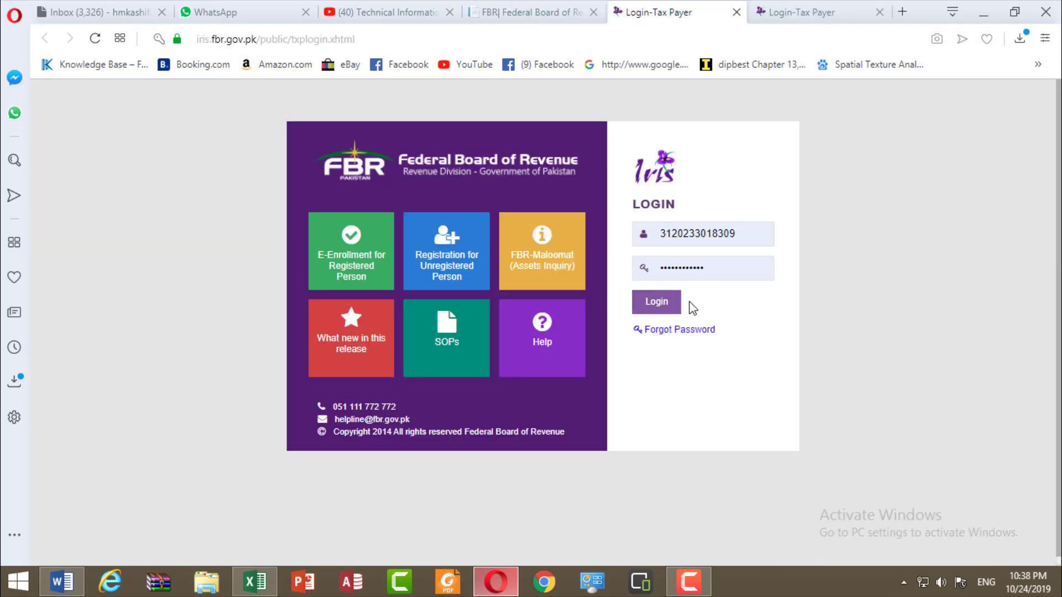
left_click(658, 303)
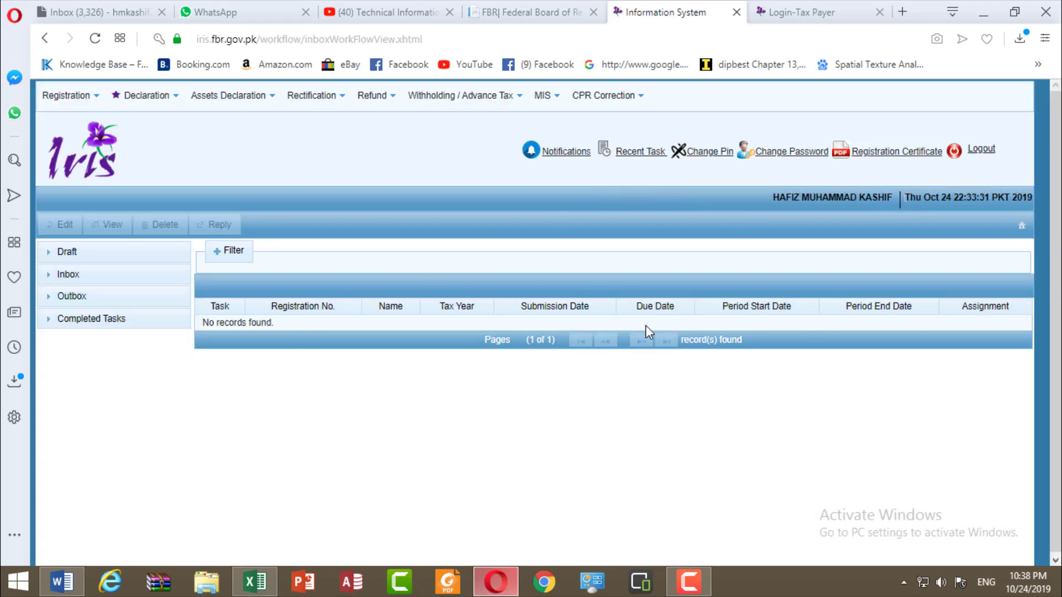
left_click(176, 99)
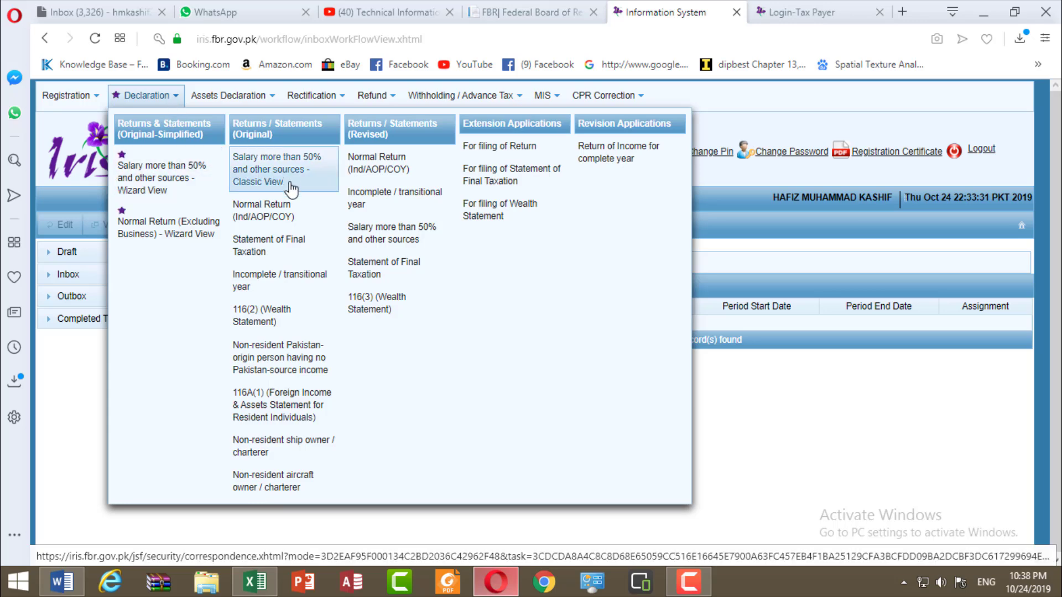
left_click(276, 222)
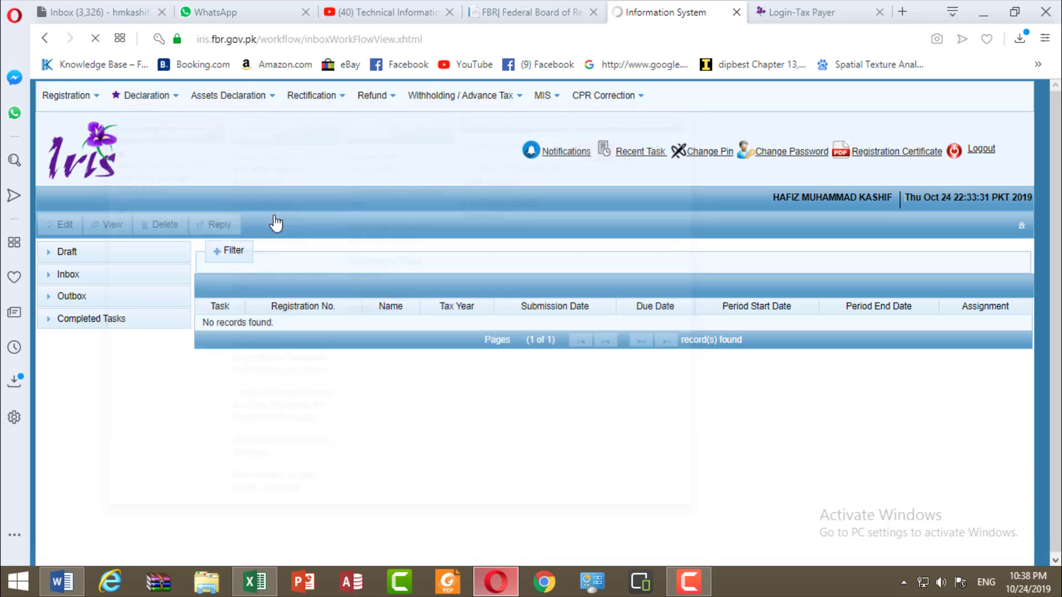
left_click(99, 161)
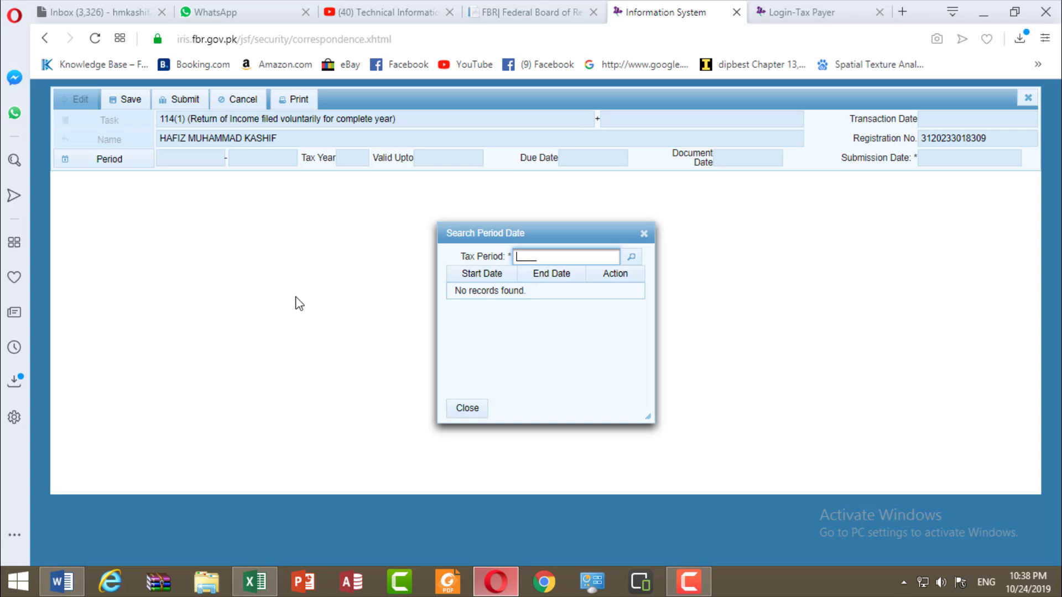
- Pick tax period 2019 (01-Jul-2018 to 30-Jun-2019) and enter 400,000 pay and wages under code 1009
type("2019")
key("Return")
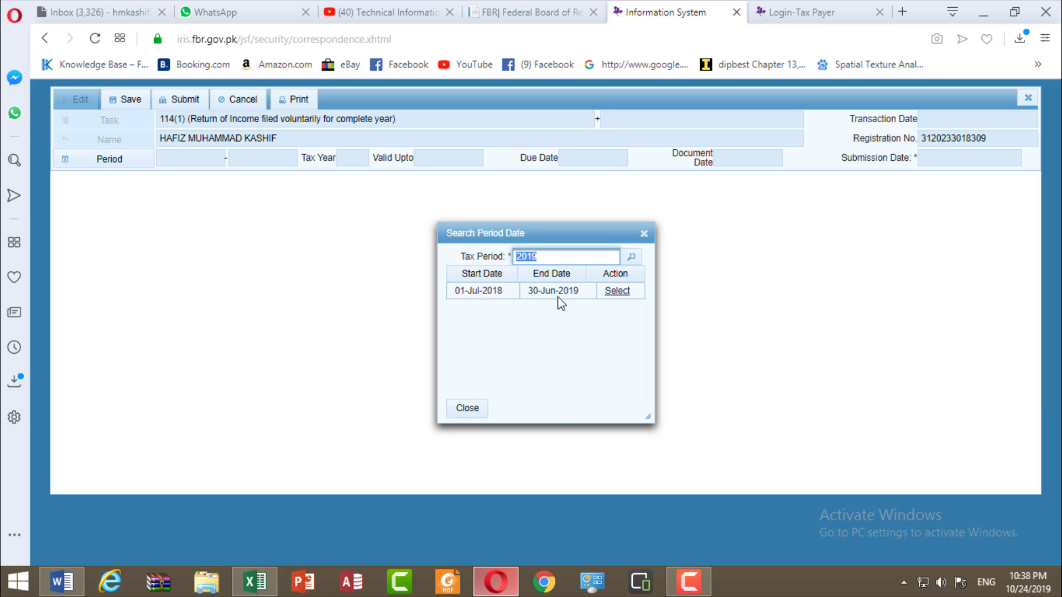
left_click(617, 291)
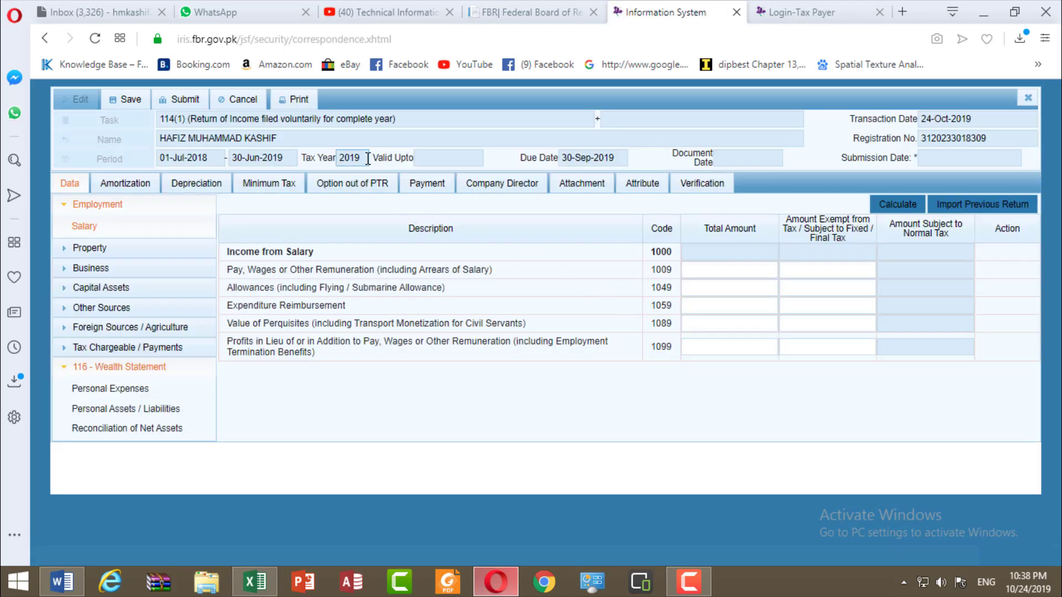
double_click(349, 157)
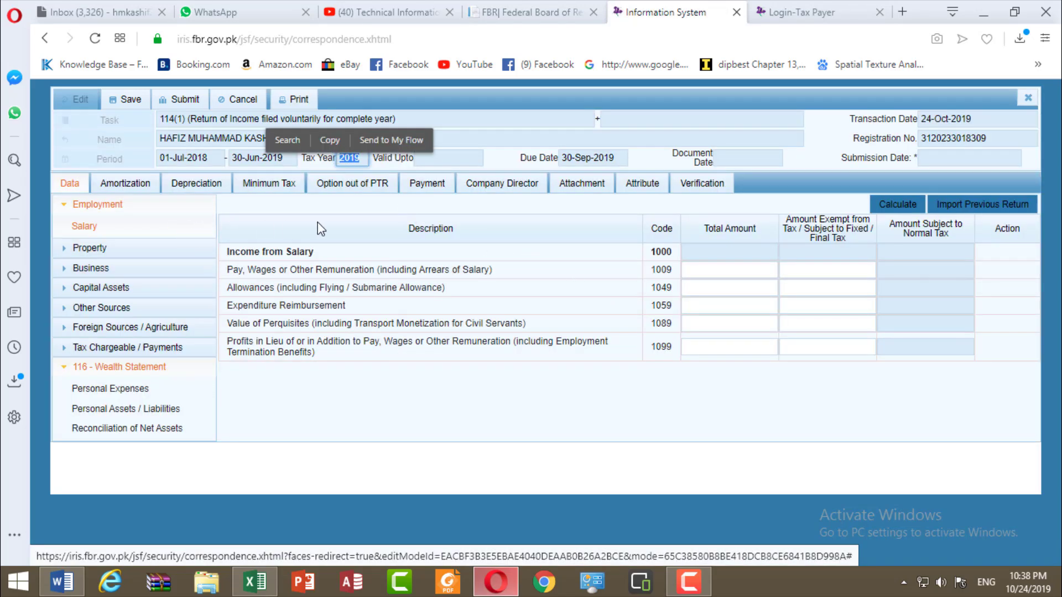
left_click(714, 270)
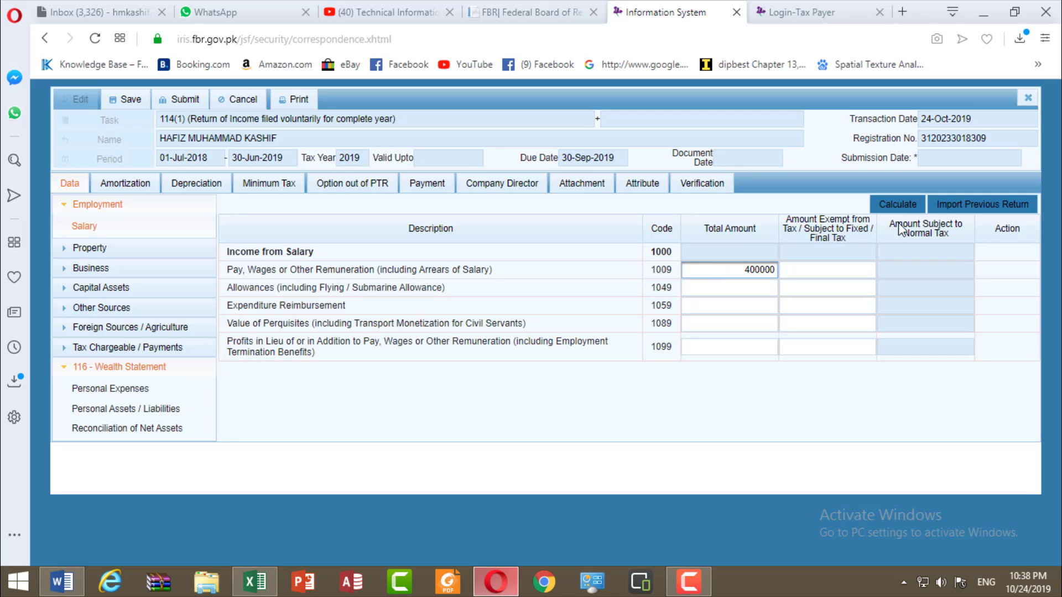
left_click(887, 208)
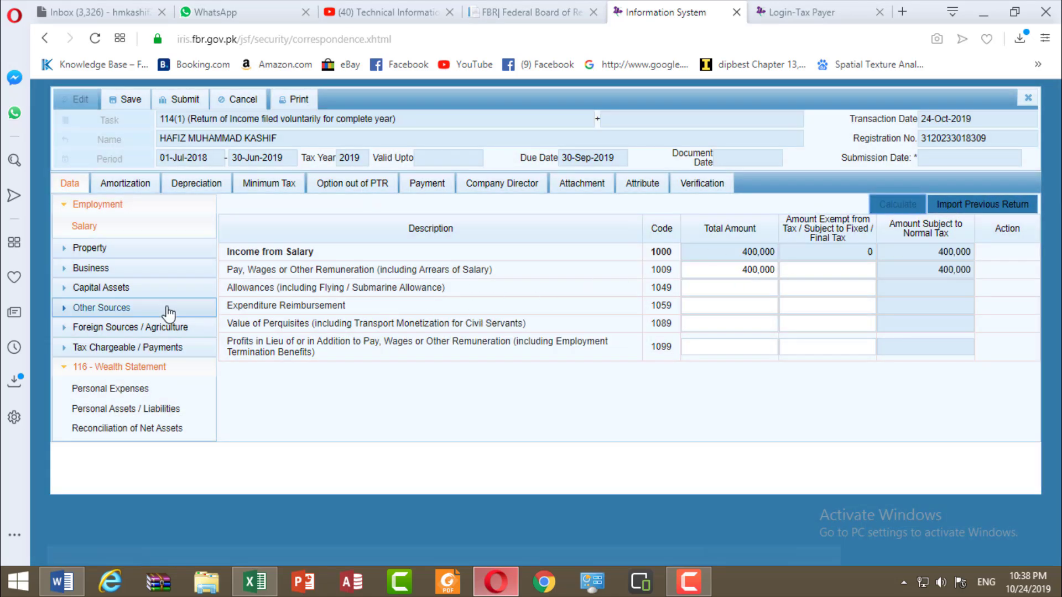
- Check the Computations table showing 400,000 taxable income, then expand 116 - Wealth Statement
left_click(66, 365)
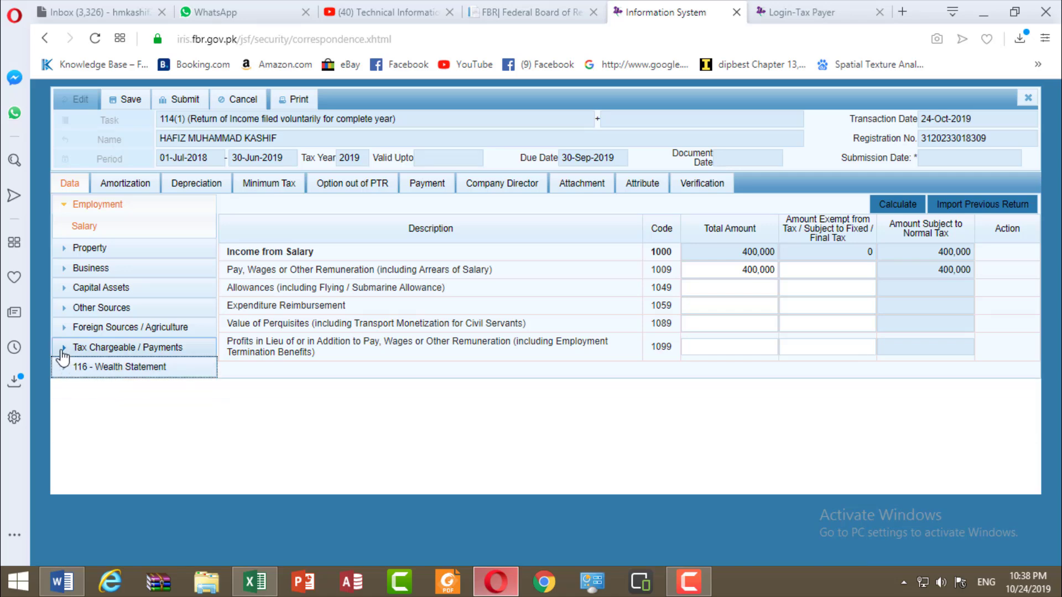
left_click(76, 351)
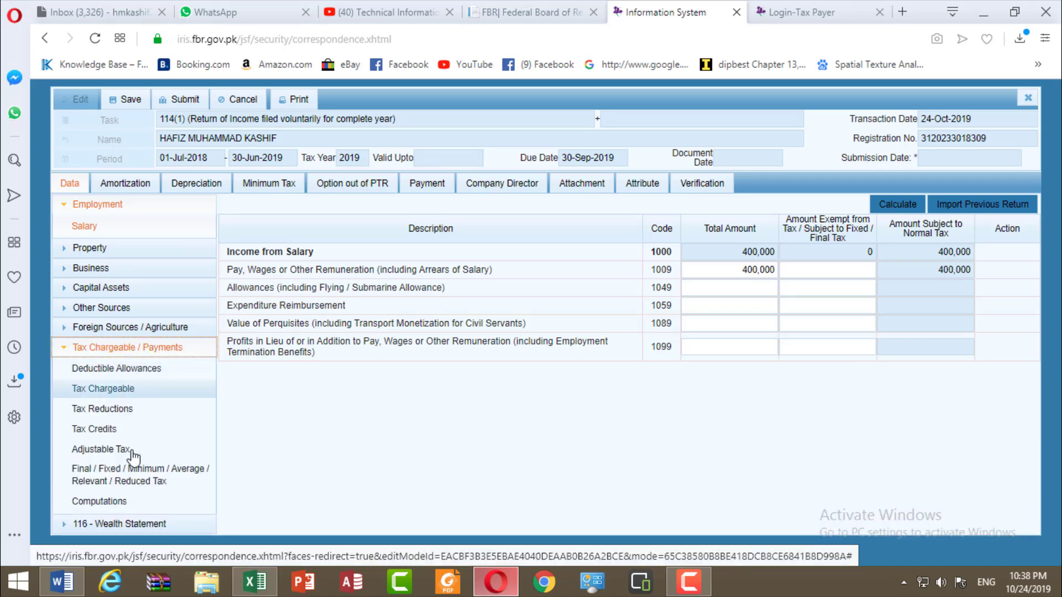
left_click(99, 501)
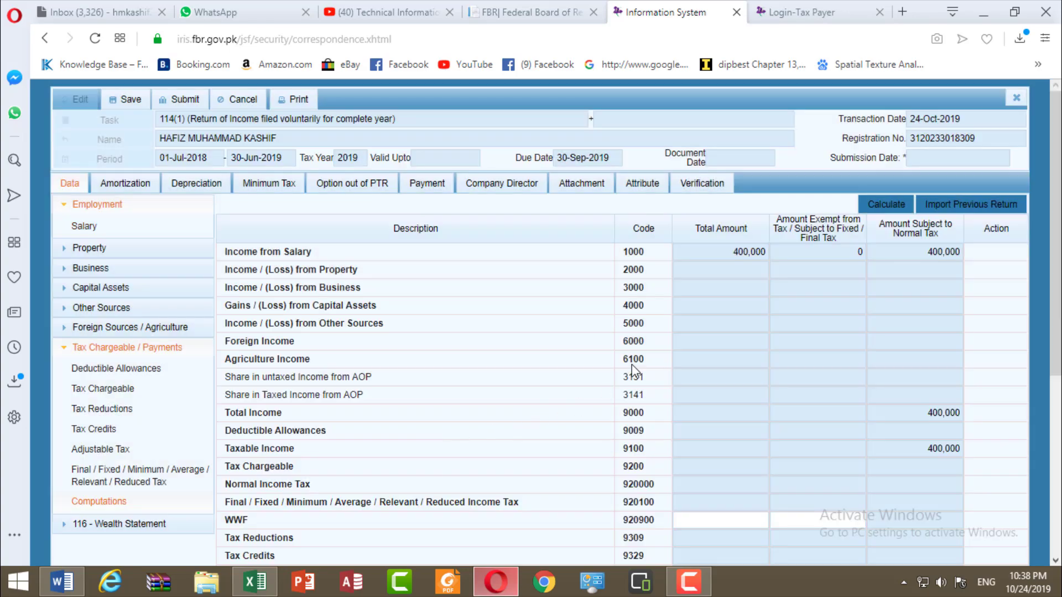
scroll(856, 412, "down", 5)
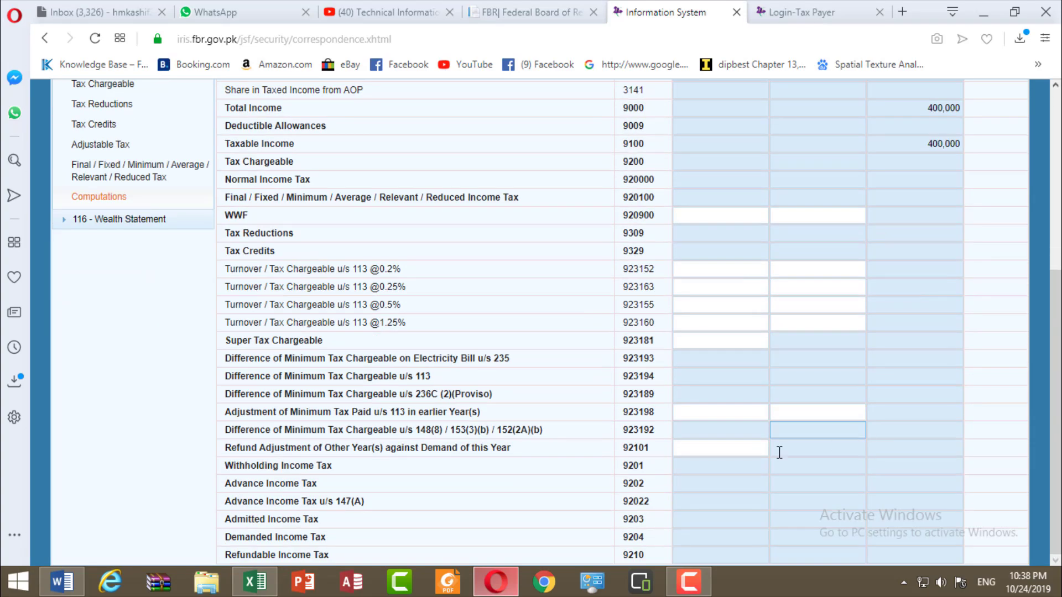
scroll(965, 459, "up", 5)
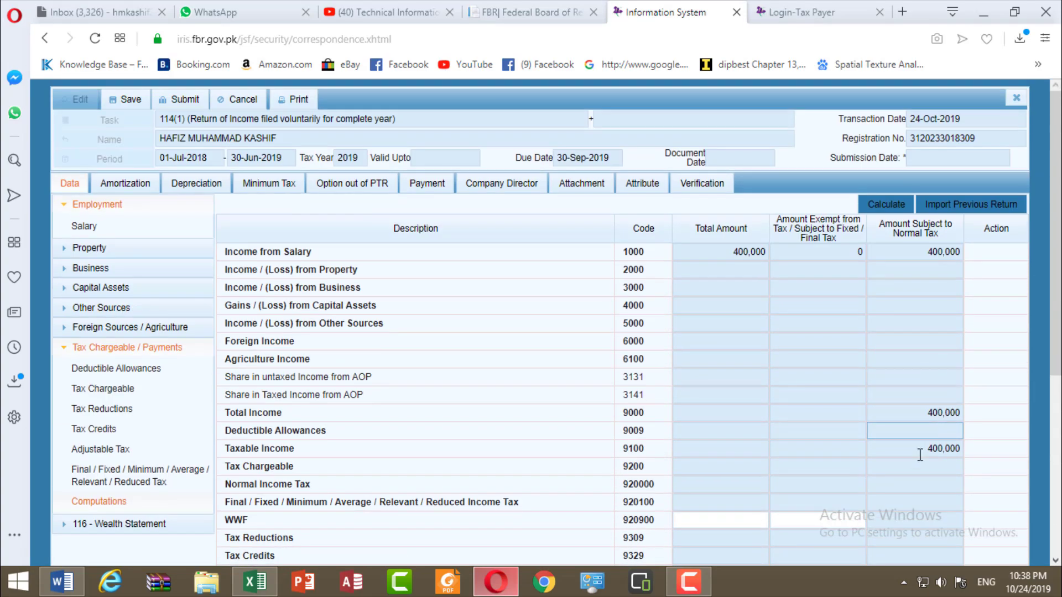
scroll(917, 475, "down", 2)
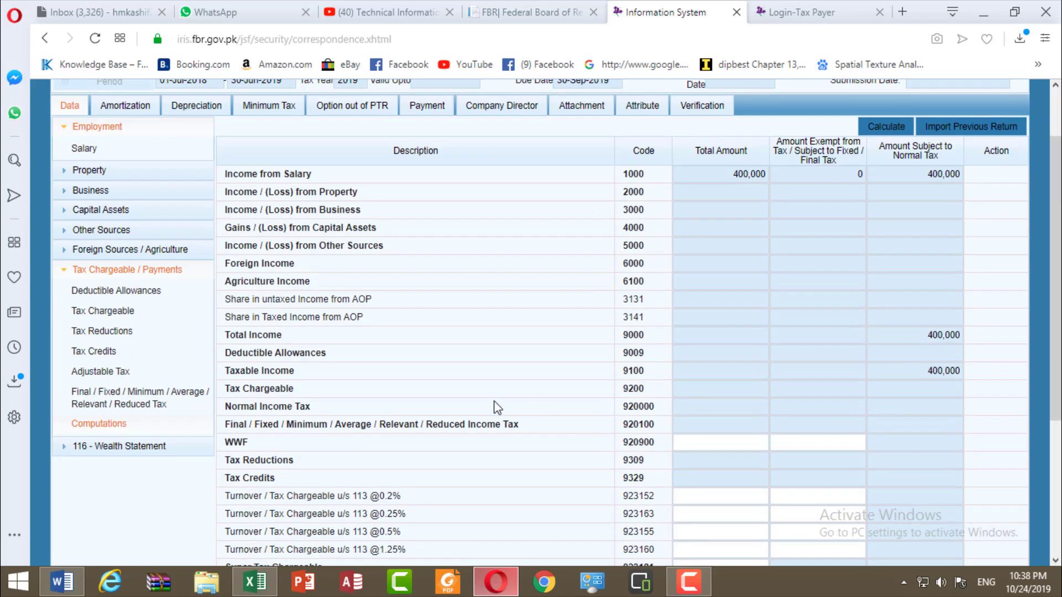
left_click(68, 270)
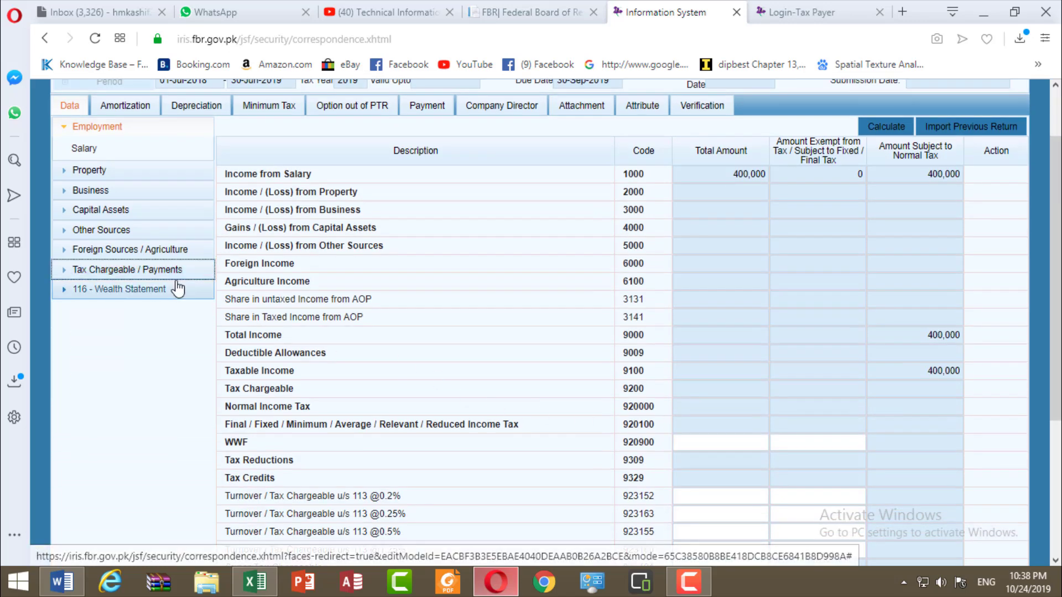
left_click(64, 290)
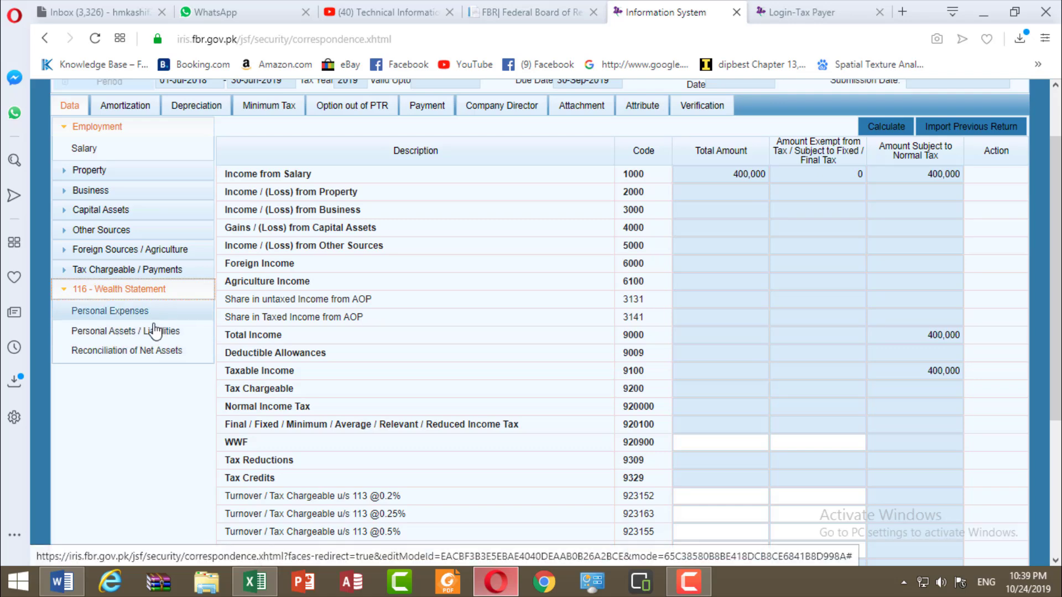
left_click(152, 362)
left_click(711, 279)
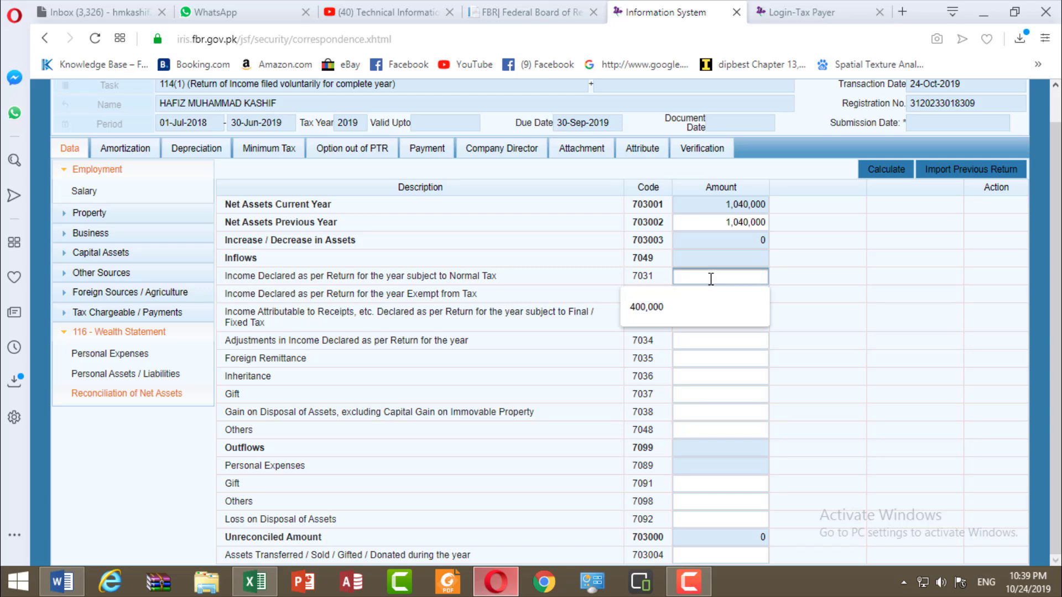
type("400,000")
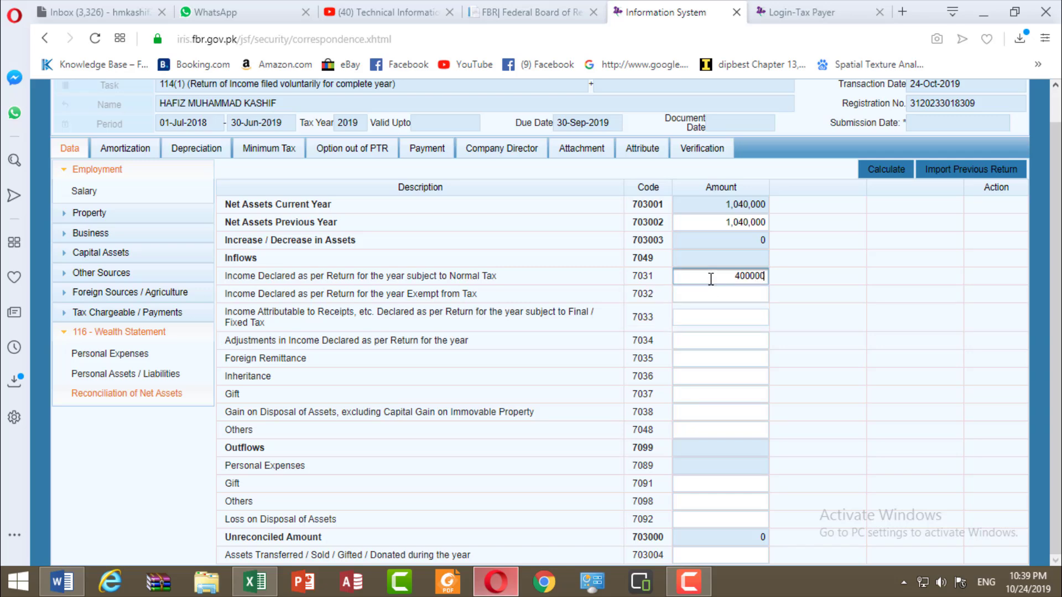
left_click(883, 175)
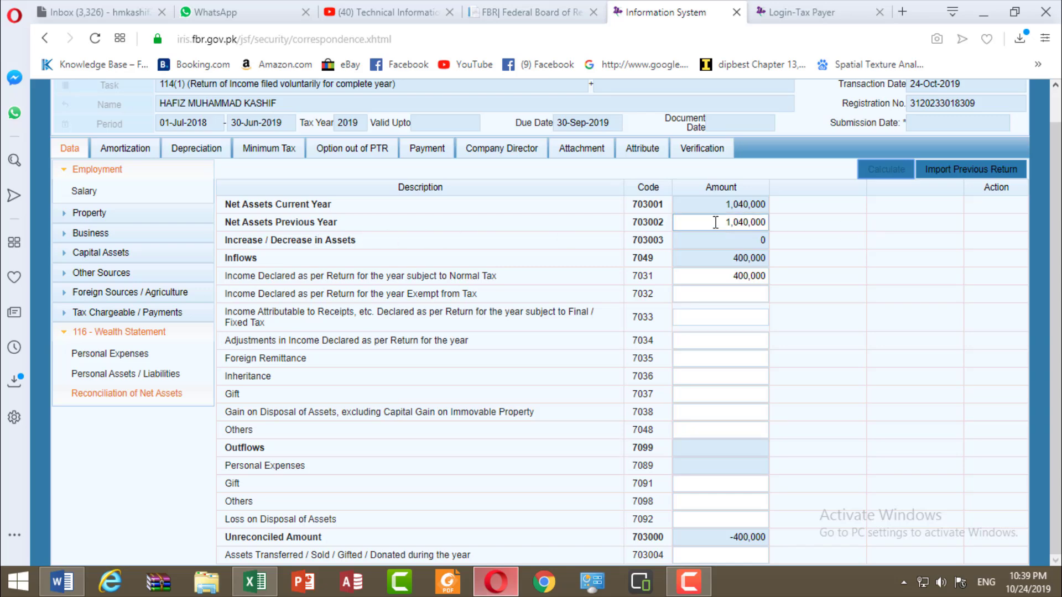
left_click_drag(716, 222, 773, 227)
left_click(829, 250)
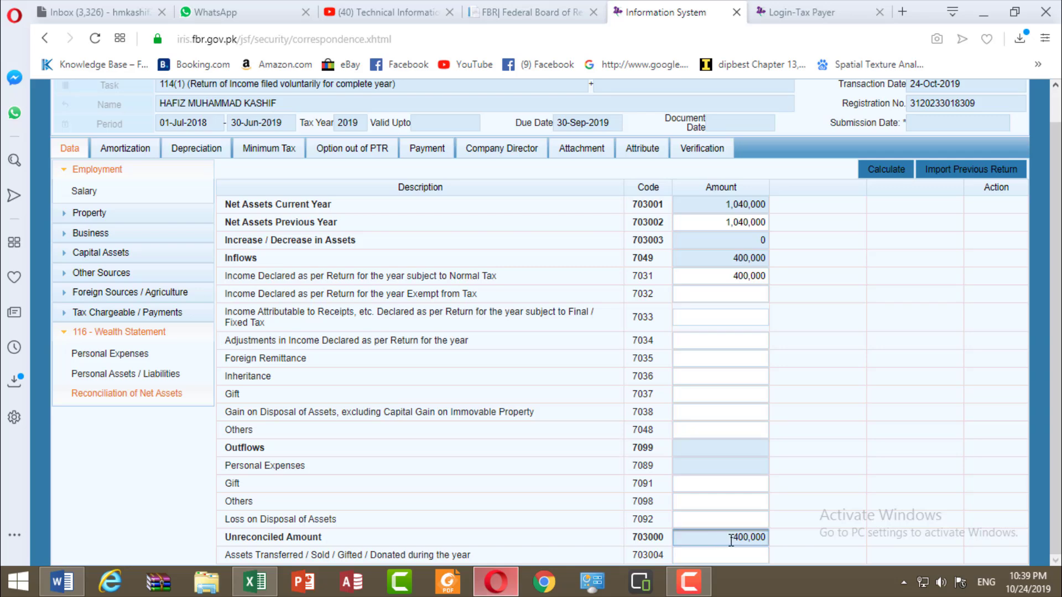
left_click_drag(731, 540, 771, 541)
left_click(888, 463)
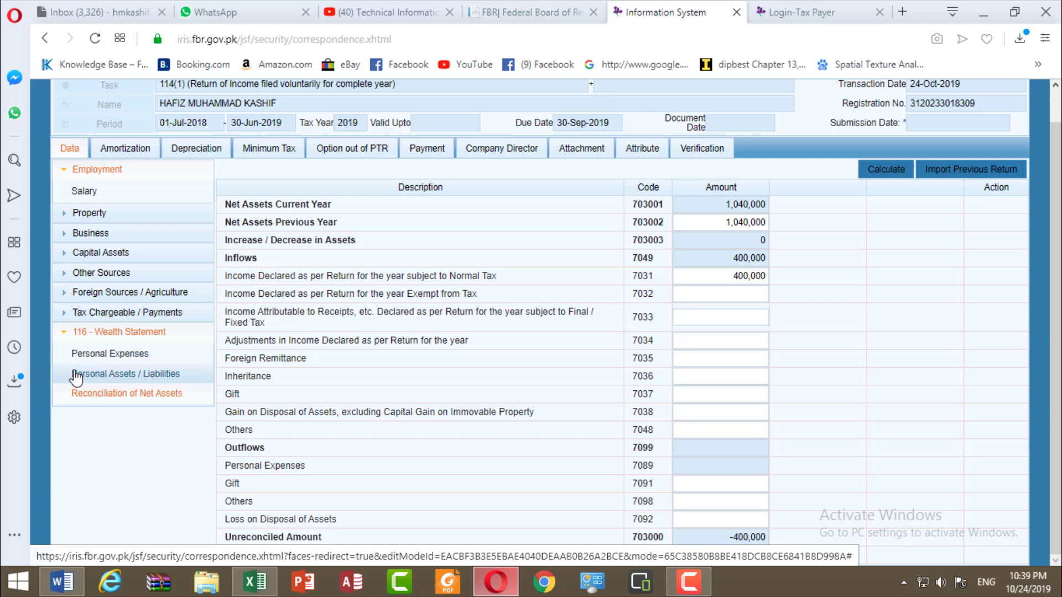
- Open Personal Assets / Liabilities and add a new Investment entry on the code 7006 row
left_click(122, 376)
scroll(846, 445, "up", 3)
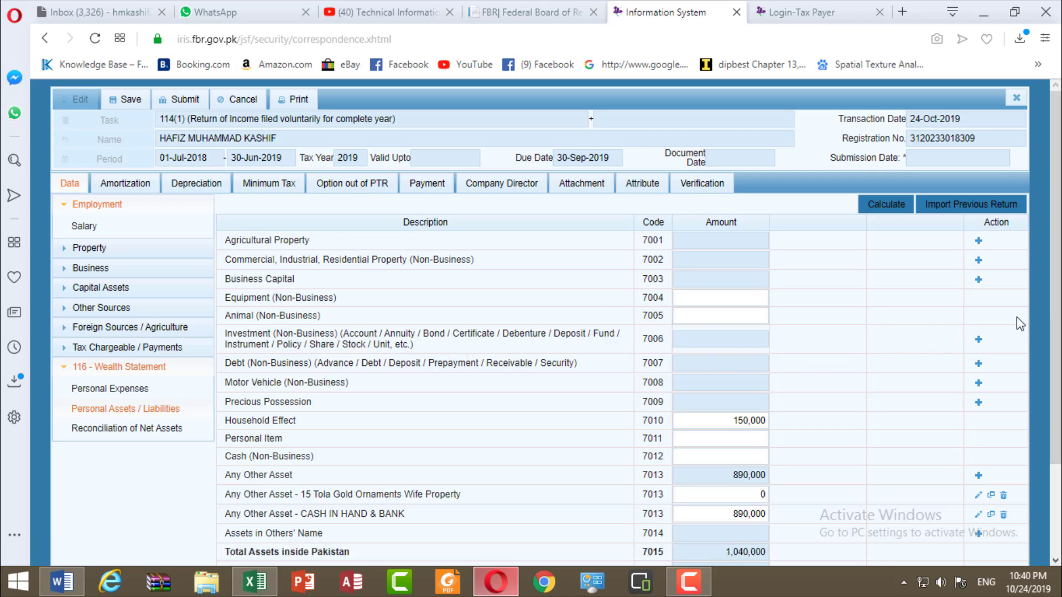
left_click(747, 337)
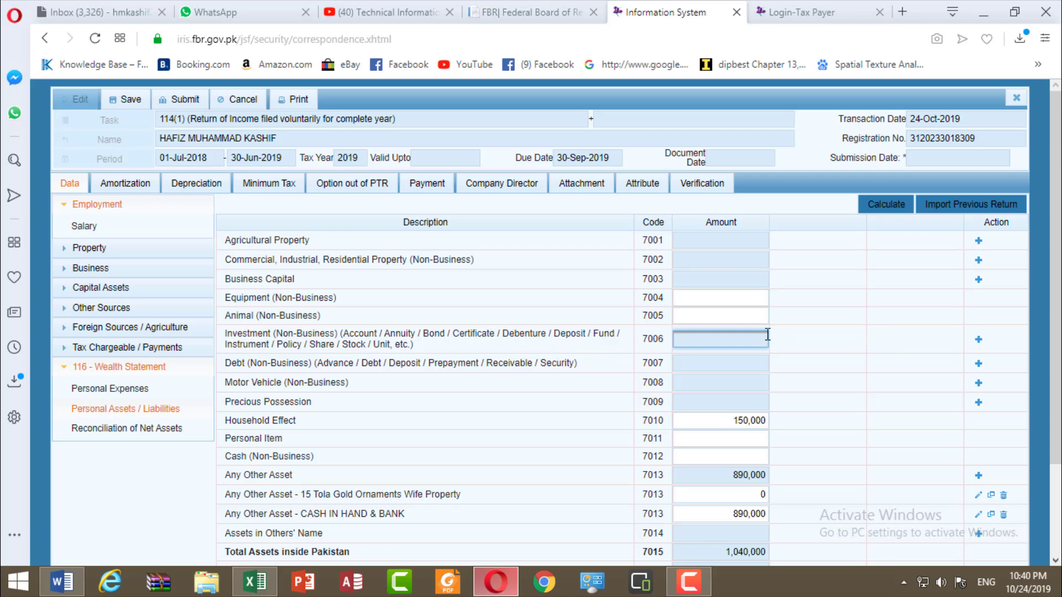
left_click(978, 340)
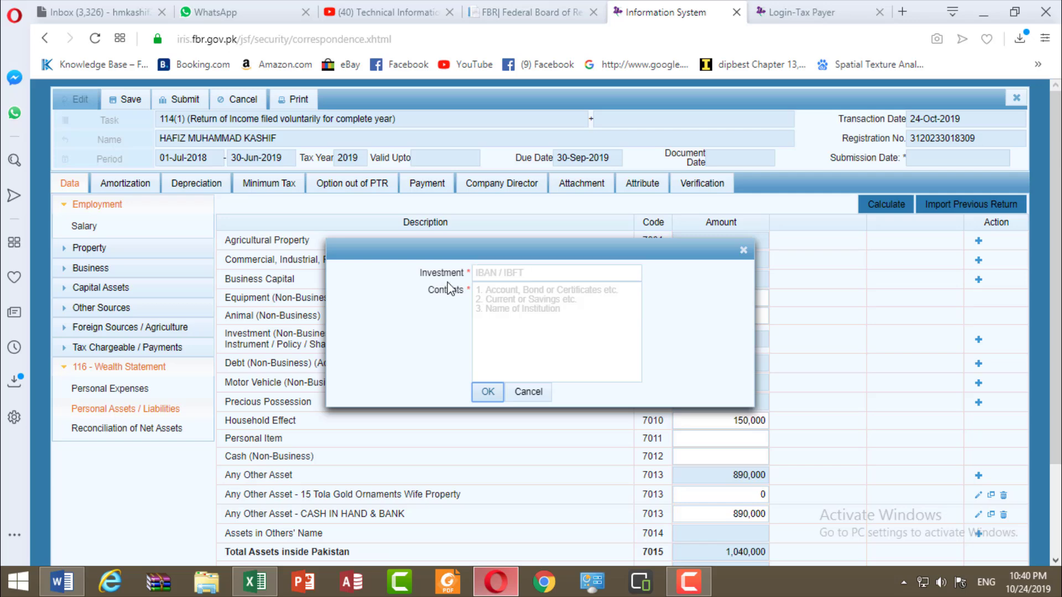
- Enter investment 7786 with contents 'xyz' and confirm the new 7006 row
left_click(541, 294)
left_click(542, 276)
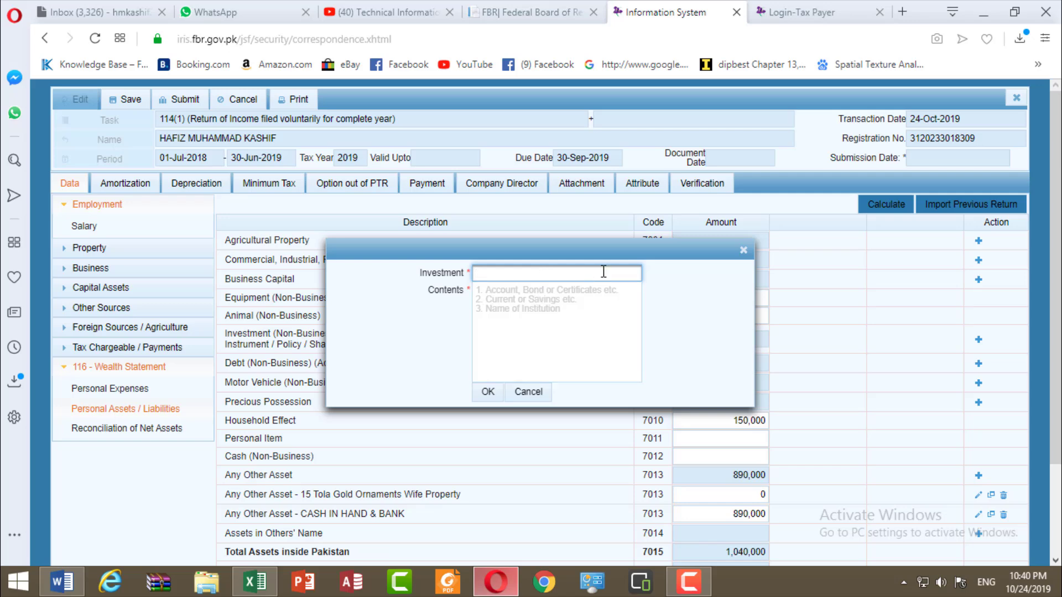
left_click(613, 293)
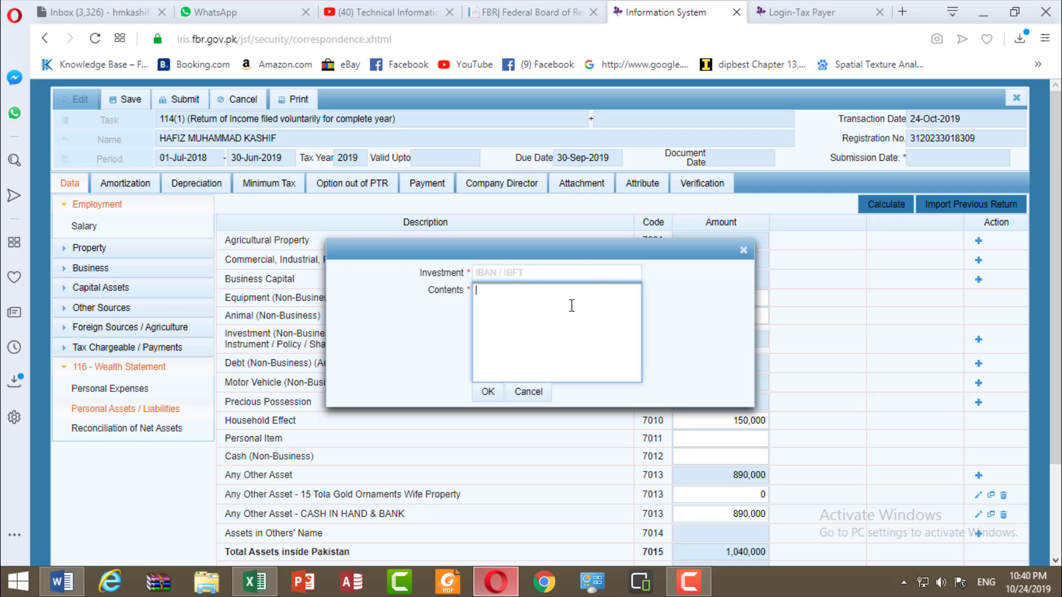
key("shift+Tab")
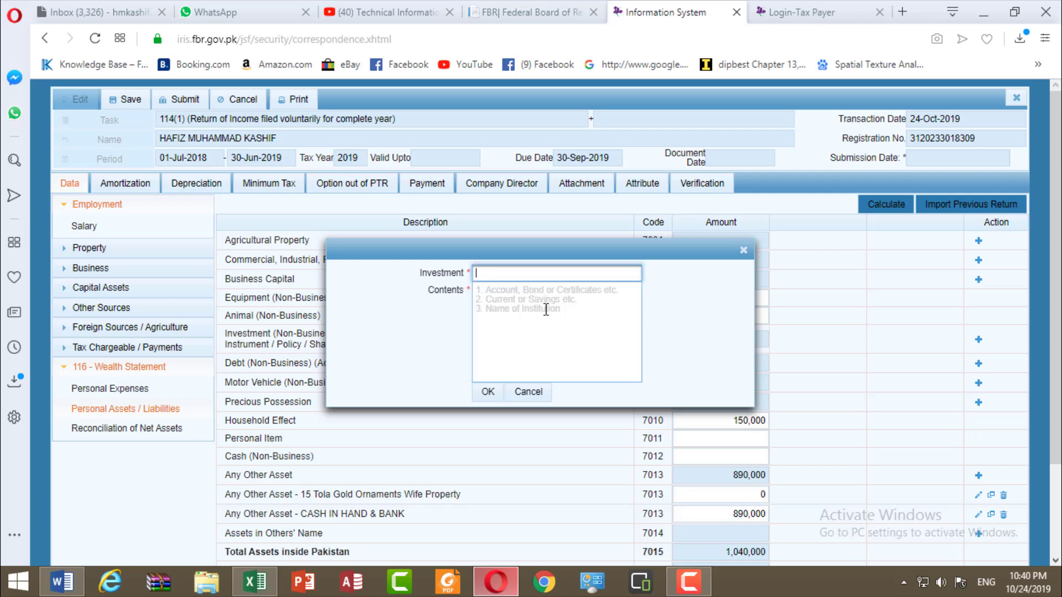
key("Tab")
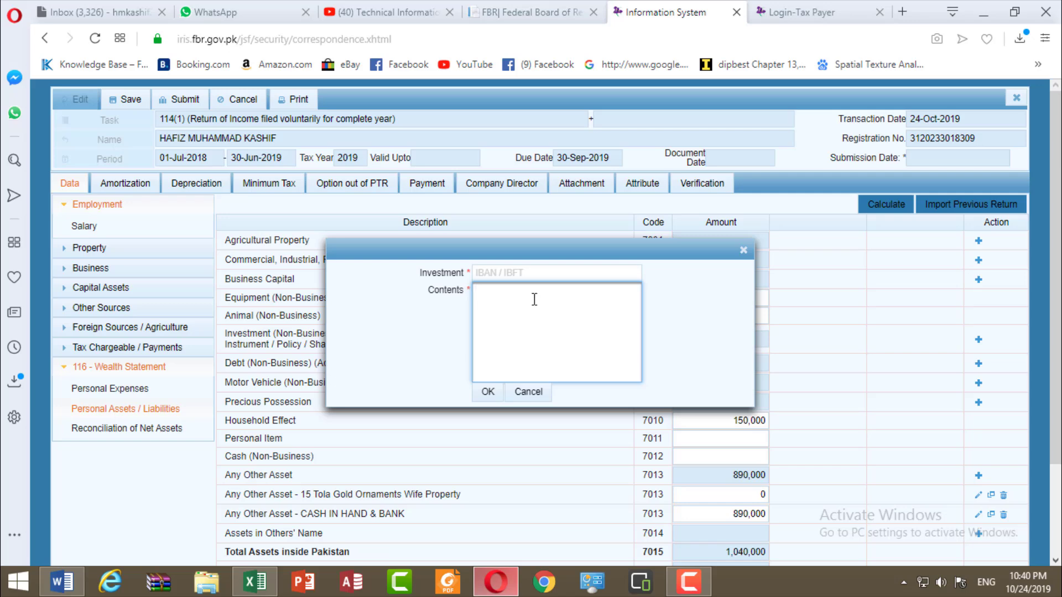
left_click(526, 272)
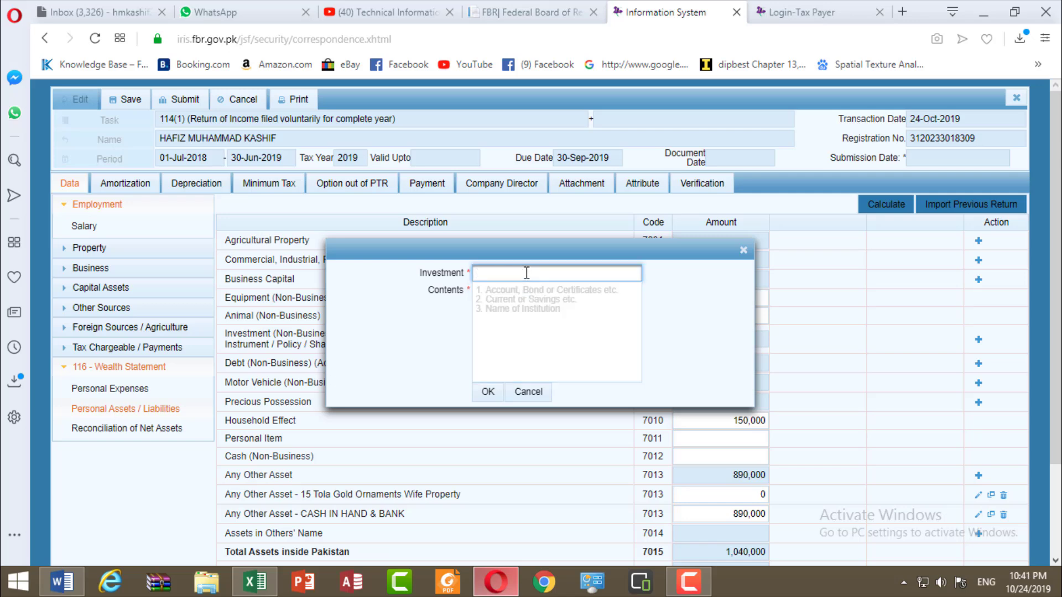
type("7786")
left_click(530, 297)
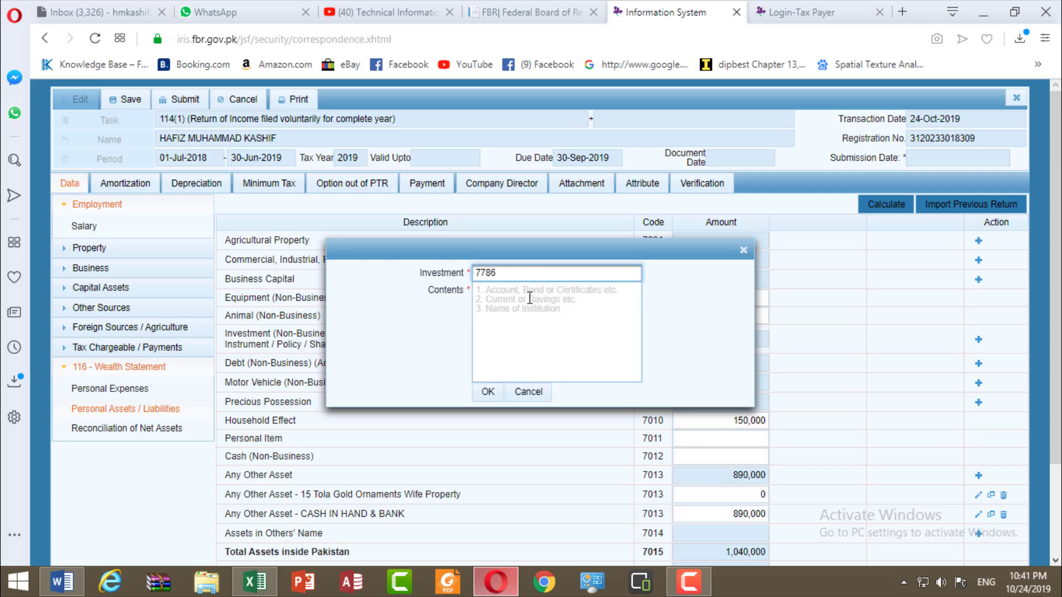
type("xyz")
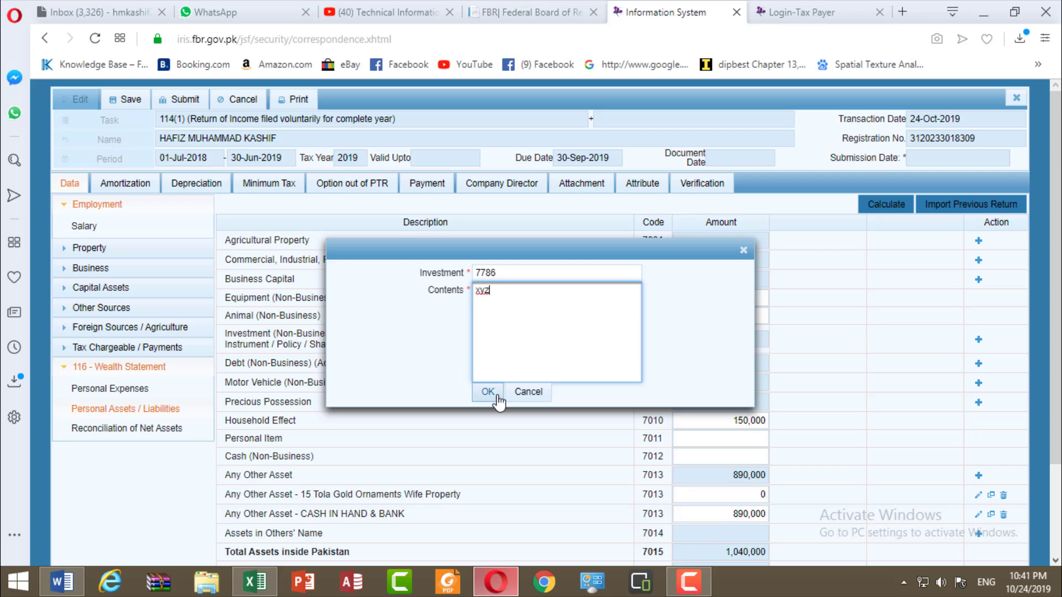
left_click(488, 392)
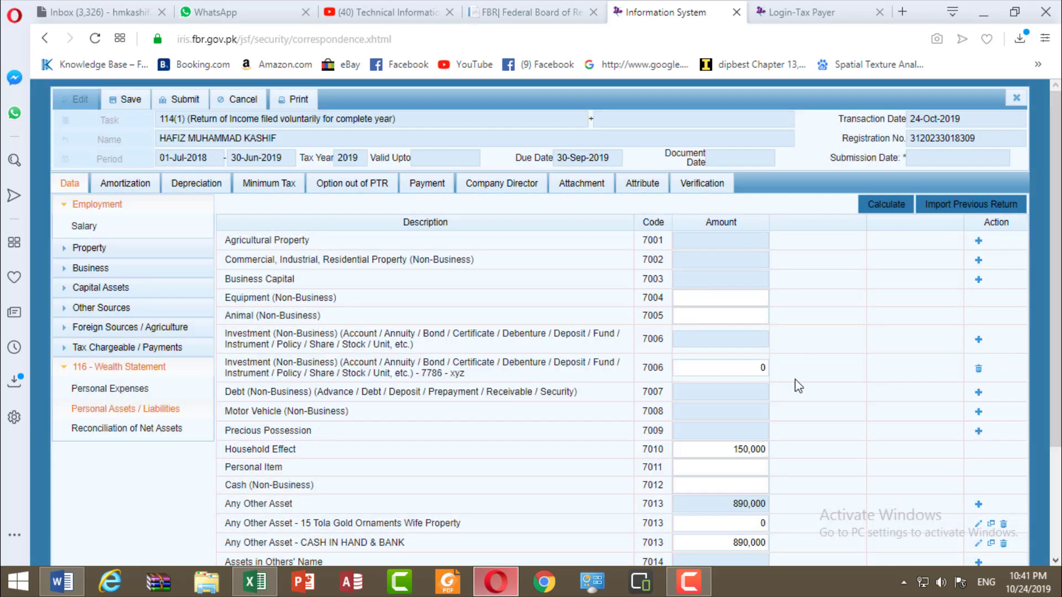
- Change the 7786 - xyz investment amount from 0 to 2,000,000
left_click(731, 367)
left_click(734, 368)
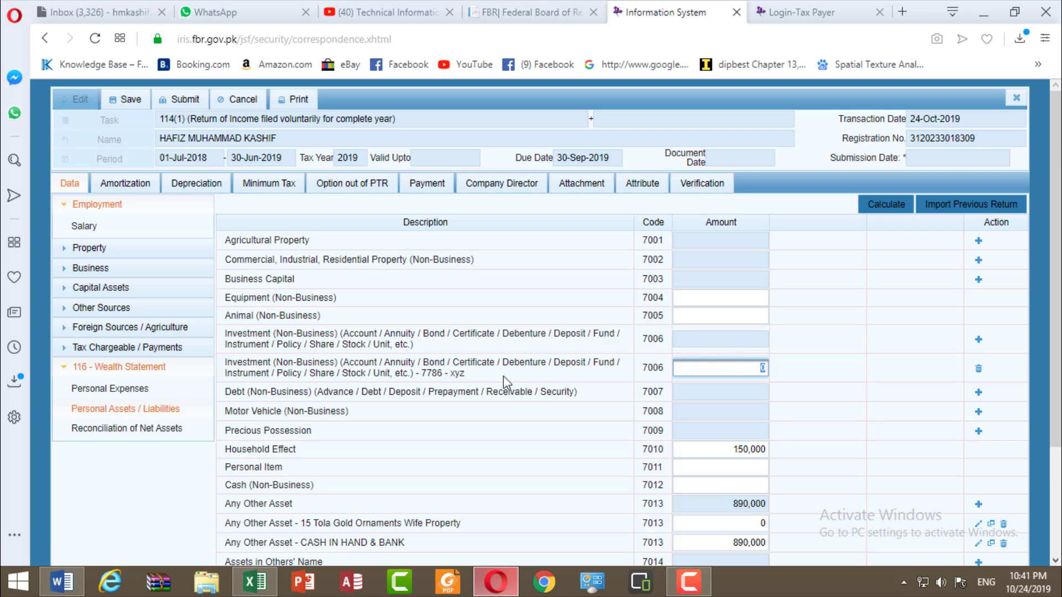
left_click_drag(500, 380, 420, 373)
left_click(484, 385)
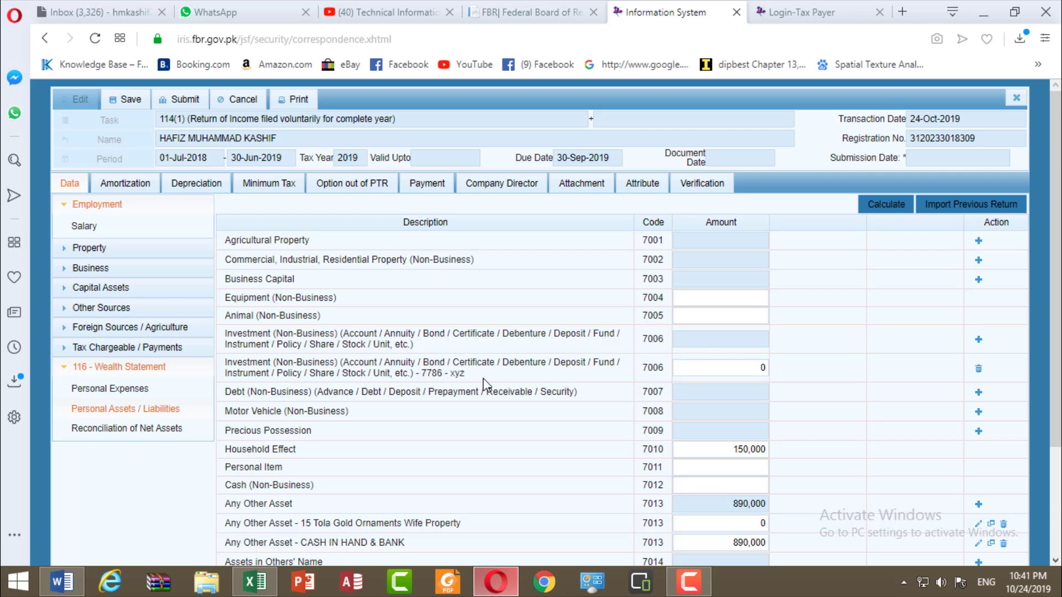
left_click(713, 369)
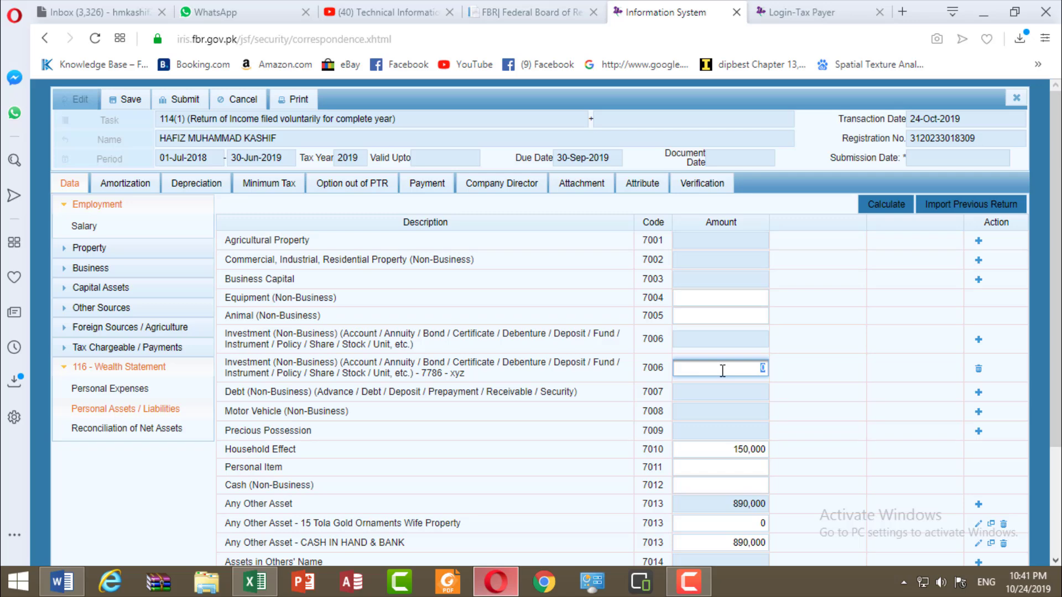
type("2,0")
type("0")
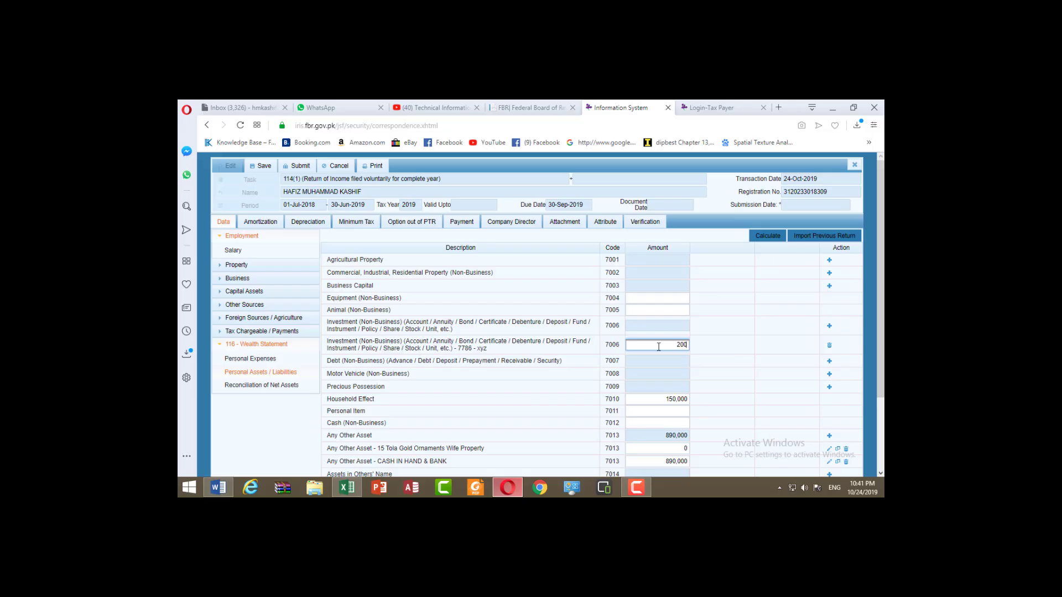
type("0,000")
key("Tab")
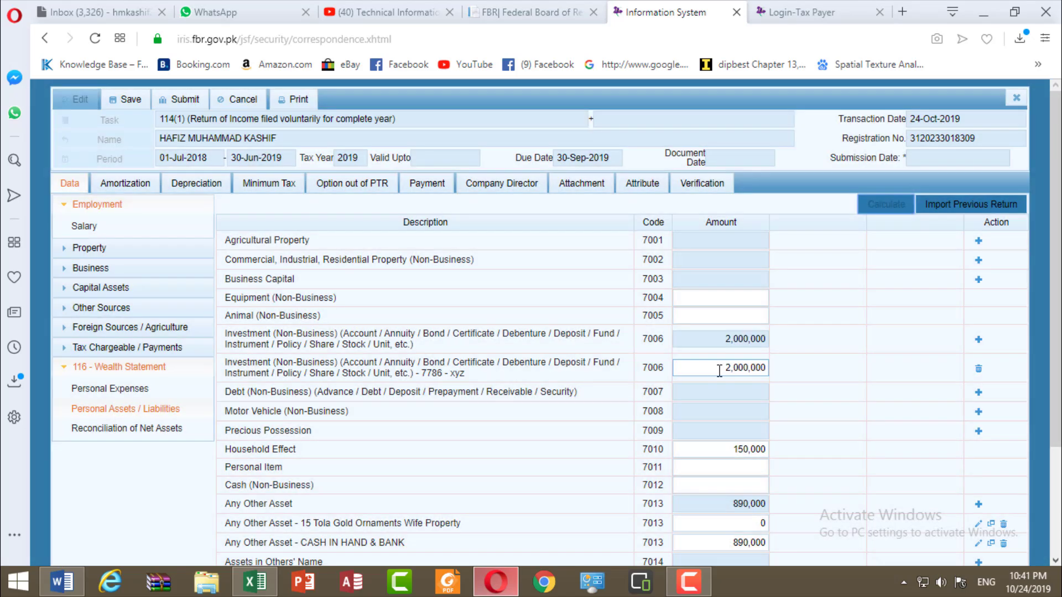
left_click(815, 365)
- Bring up the Word Document1 notes and highlight the First Method heading
mouse_move(61, 581)
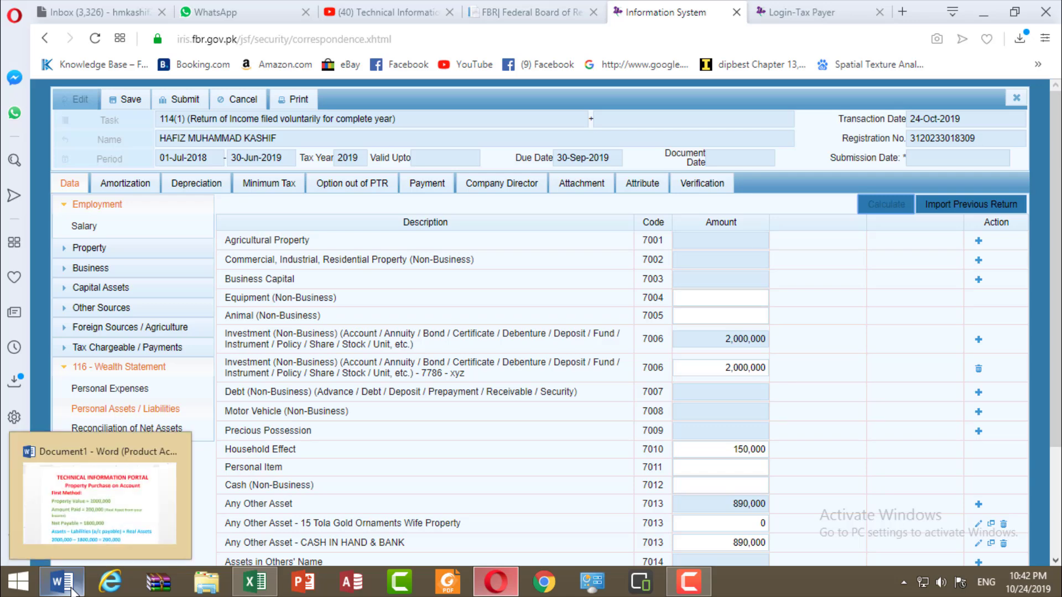
left_click(103, 497)
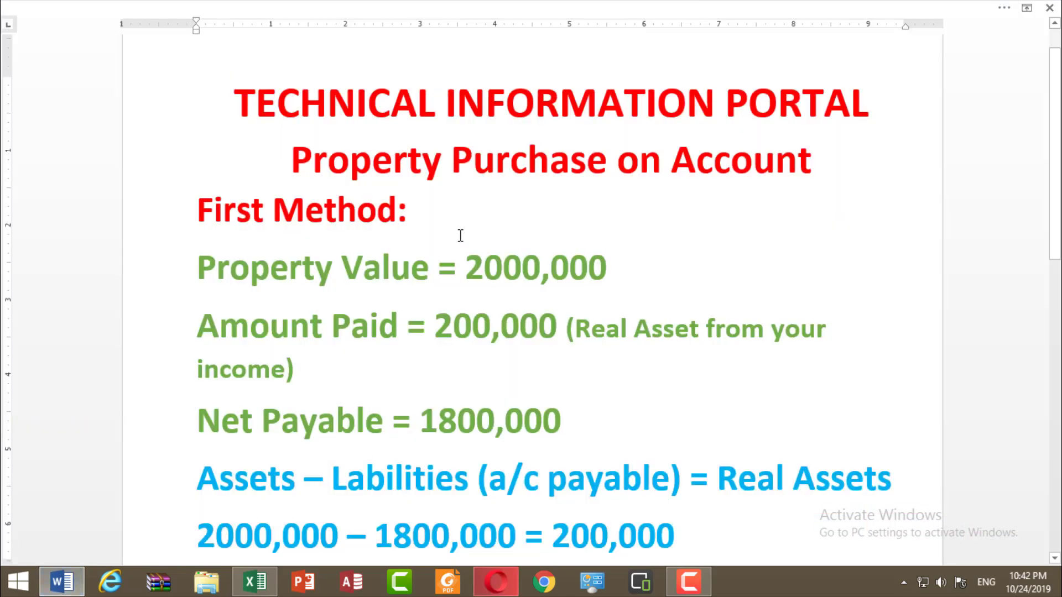
left_click_drag(408, 210, 170, 209)
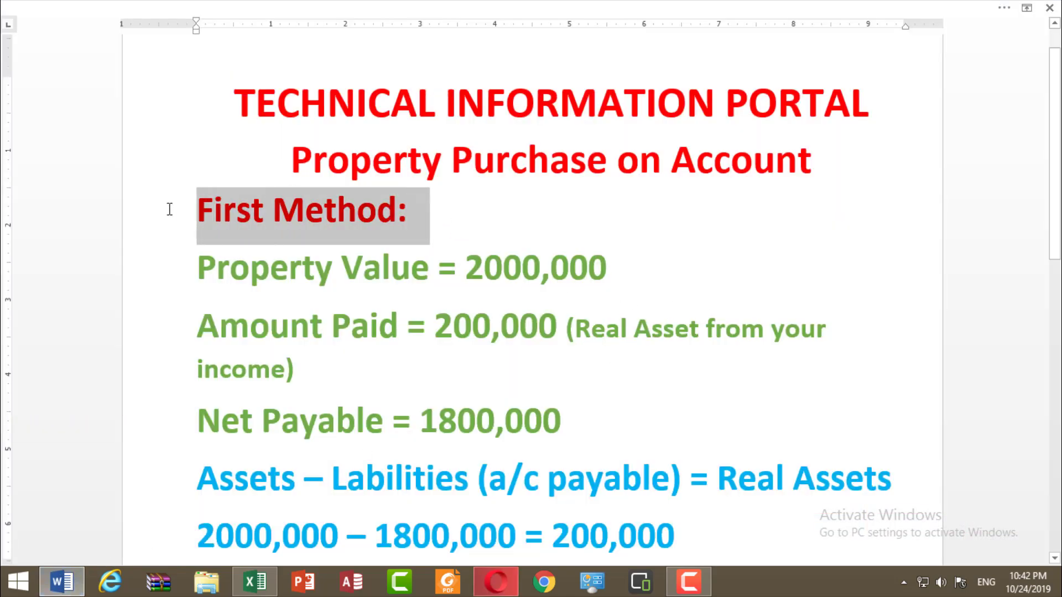
left_click(479, 226)
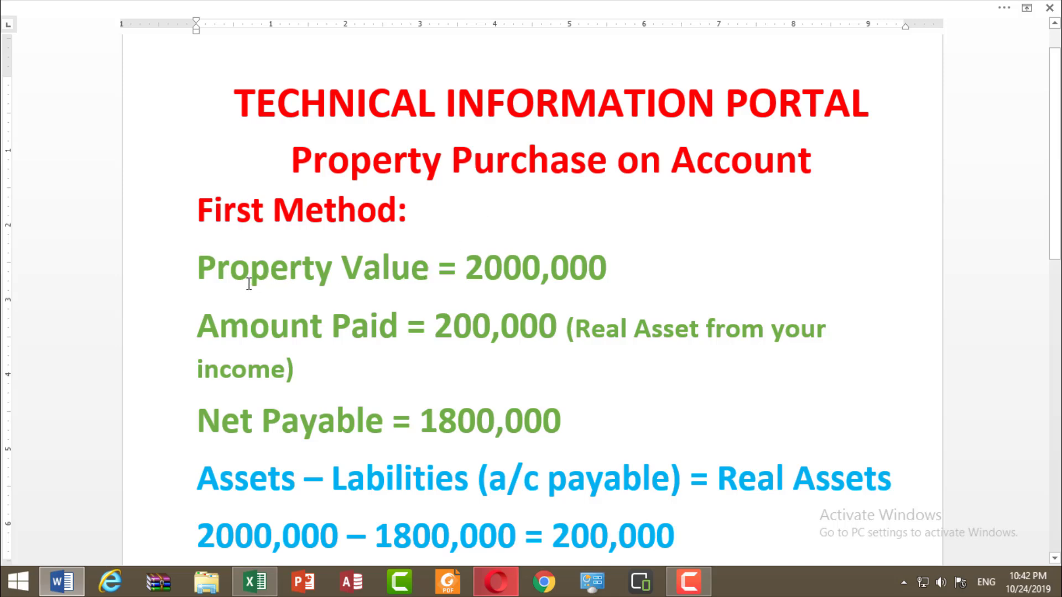
- Highlight the property value 2000,000, the Amount Paid label and its 200,000 figure
left_click_drag(624, 279, 500, 289)
left_click(550, 285)
left_click_drag(409, 328, 242, 313)
left_click(351, 329)
left_click_drag(562, 325, 463, 331)
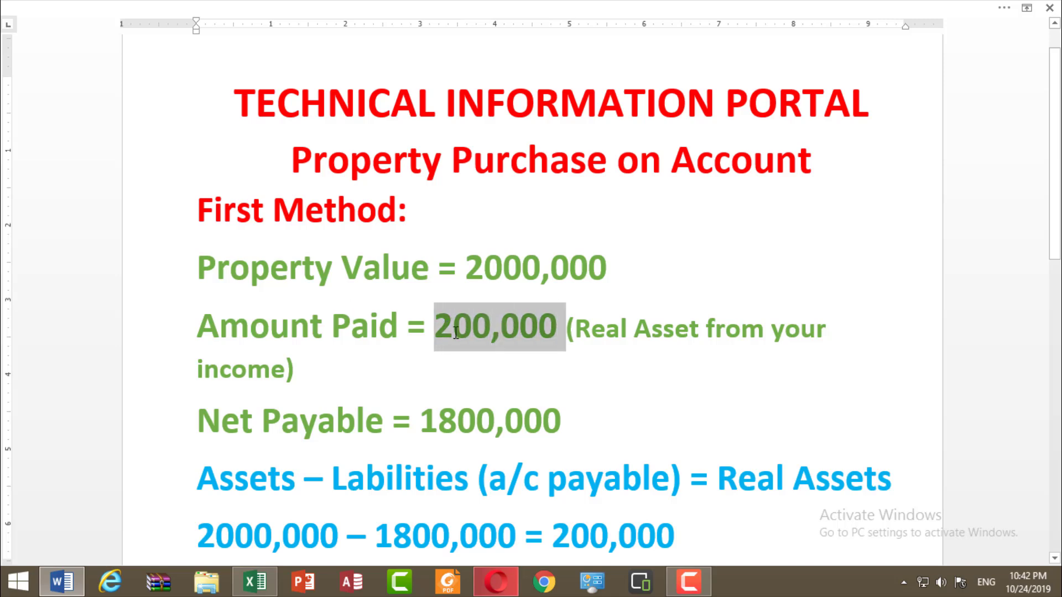
left_click(480, 335)
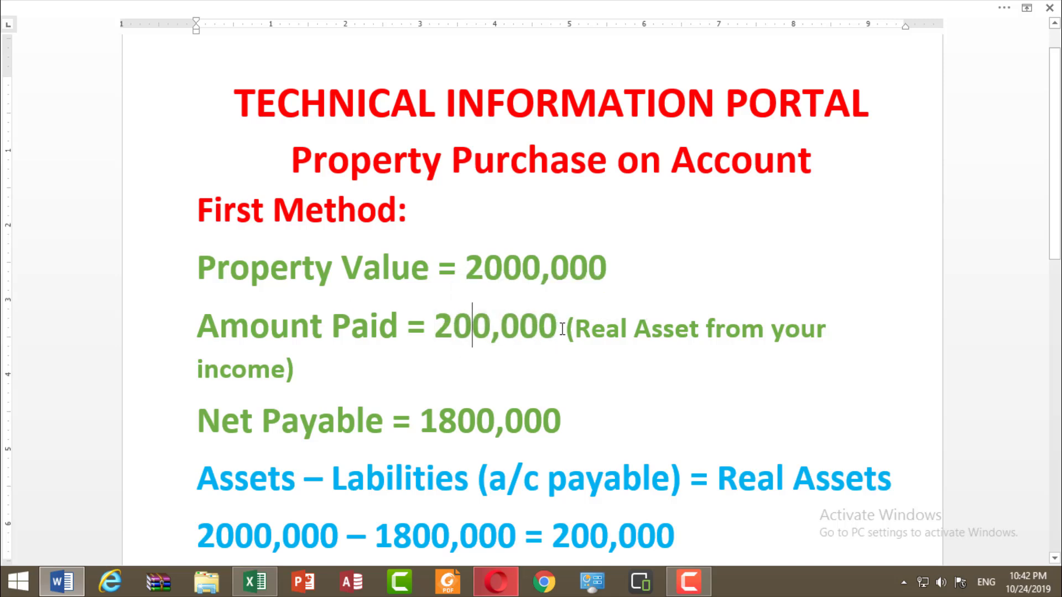
left_click_drag(564, 328, 450, 327)
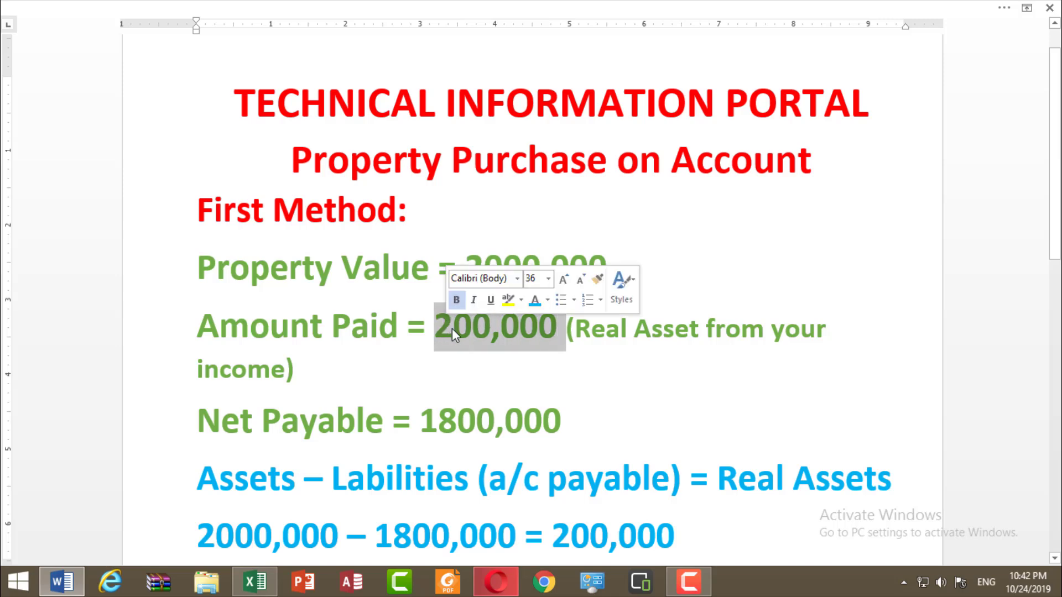
left_click(461, 348)
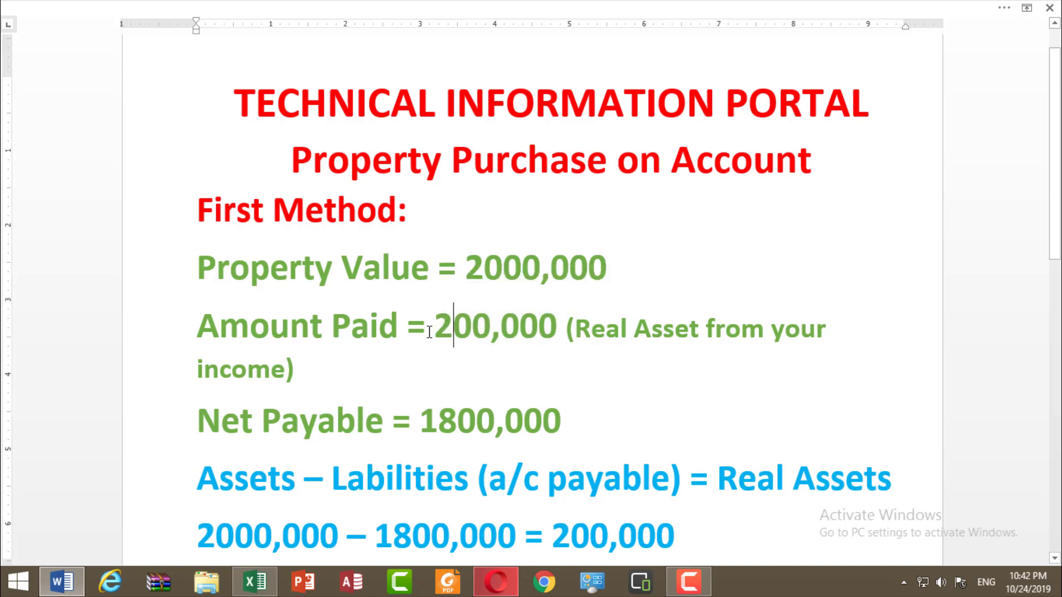